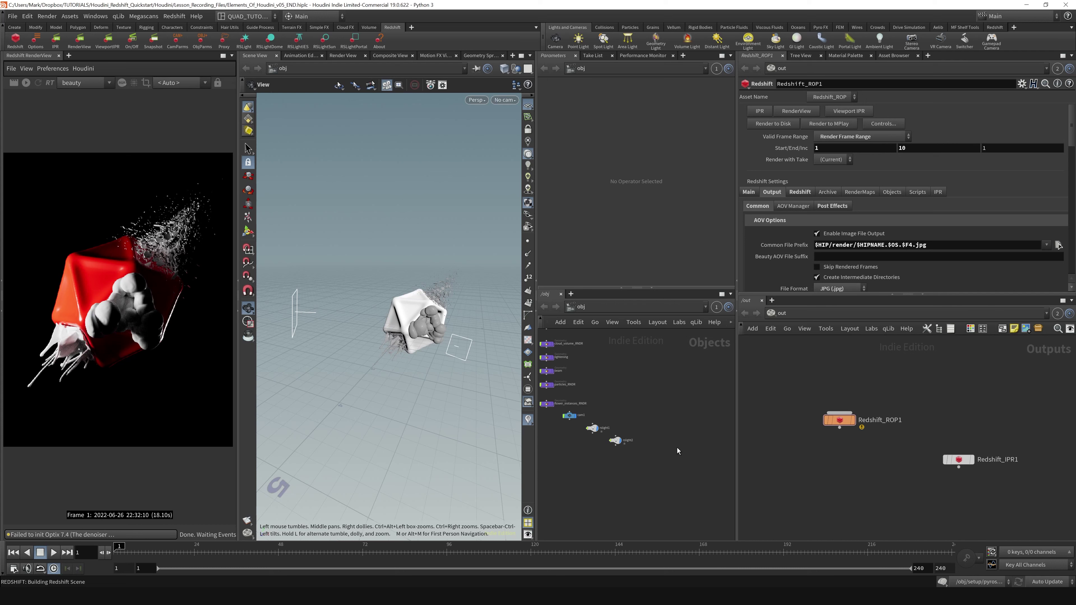
# - Add an RSLightDome node named rslightdome1 to the /obj network and position it
pyautogui.press('Tab')
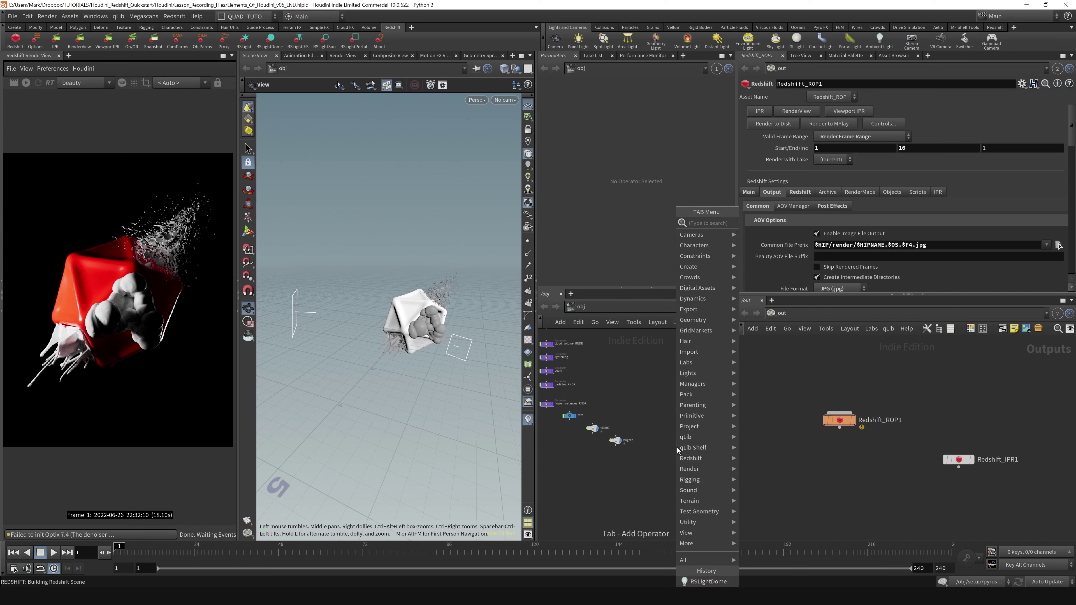
pyautogui.write('rs do')
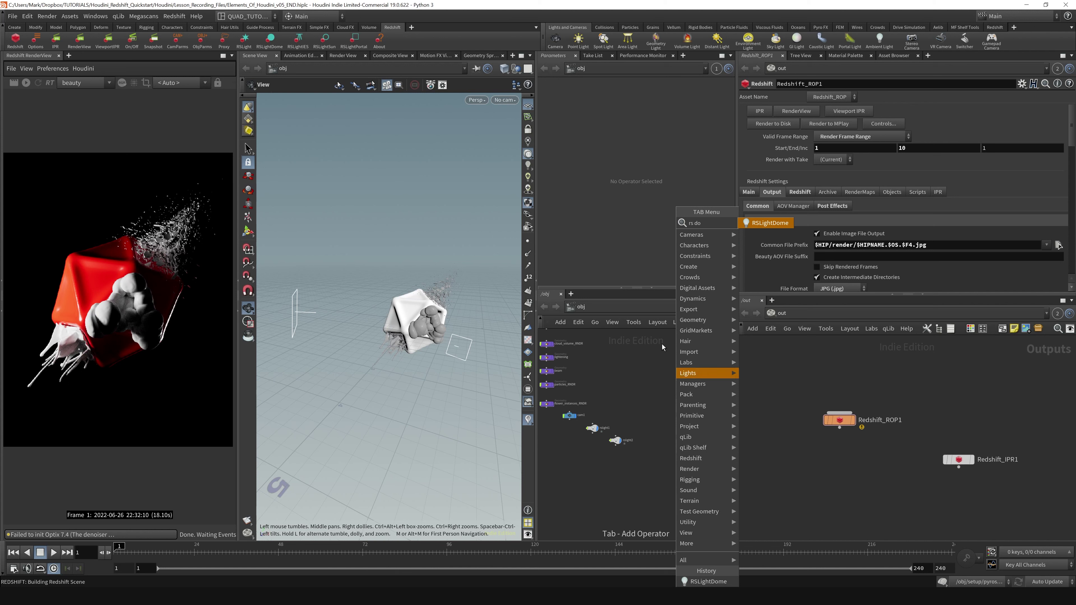
pyautogui.click(772, 224)
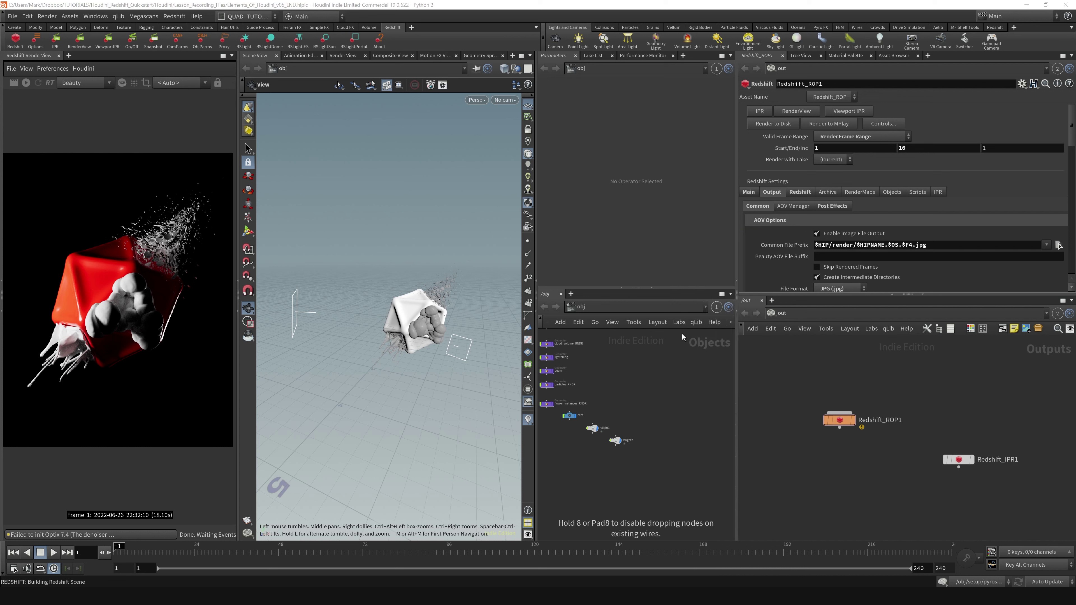
pyautogui.click(649, 454)
pyautogui.moveTo(647, 457)
pyautogui.mouseDown()
pyautogui.moveTo(663, 463)
pyautogui.moveTo(664, 454)
pyautogui.mouseUp()
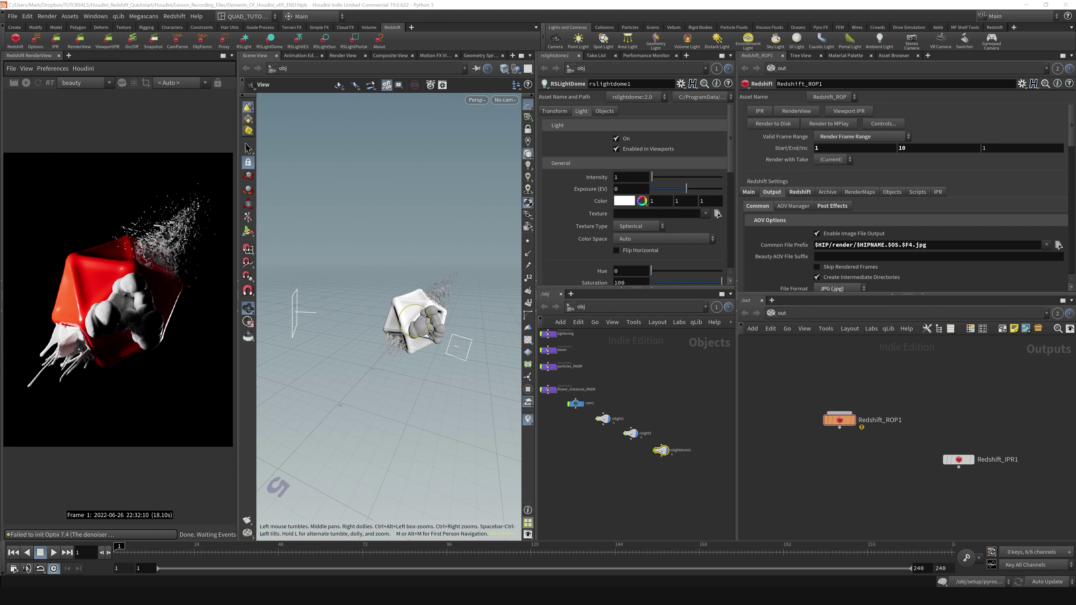
pyautogui.hotkey('alt', 'Tab')
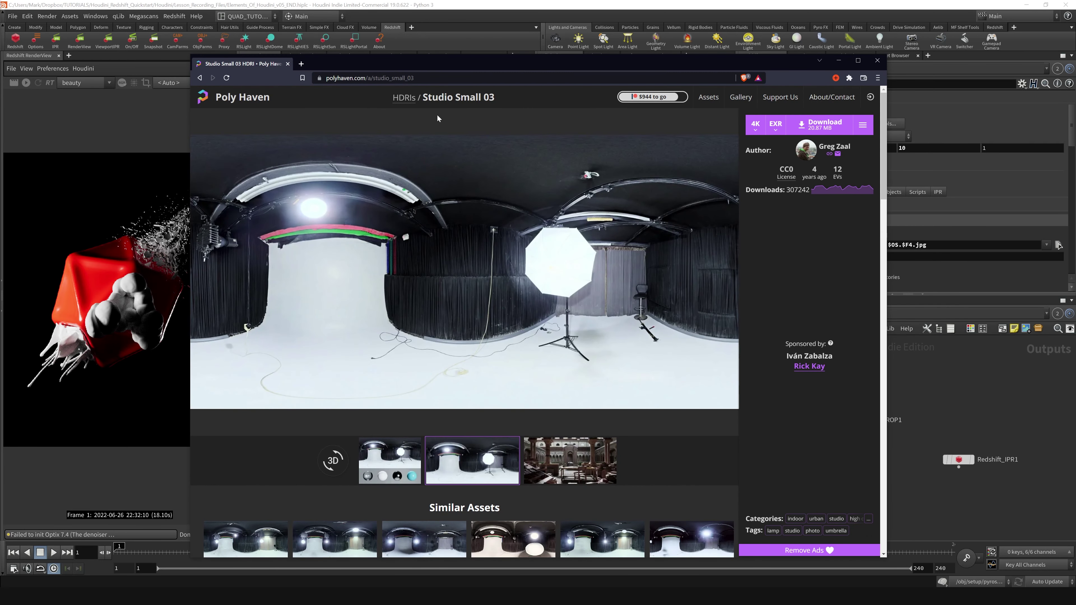
# - Select the Studio Small 03 title on Poly Haven and minimize the browser
pyautogui.moveTo(423, 97); pyautogui.dragTo(502, 102)
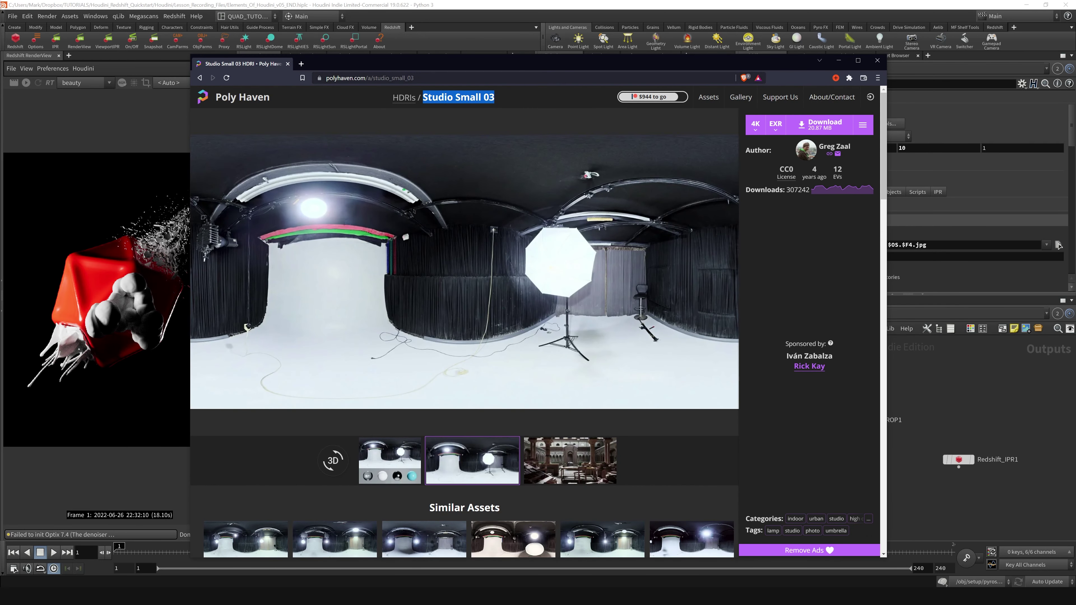
pyautogui.click(838, 61)
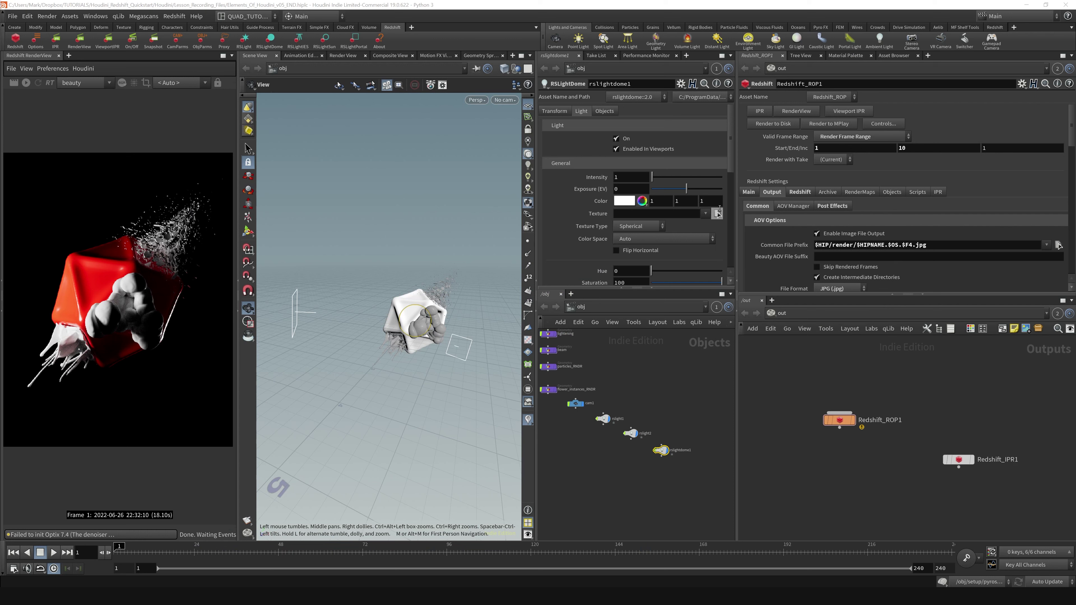
pyautogui.click(717, 215)
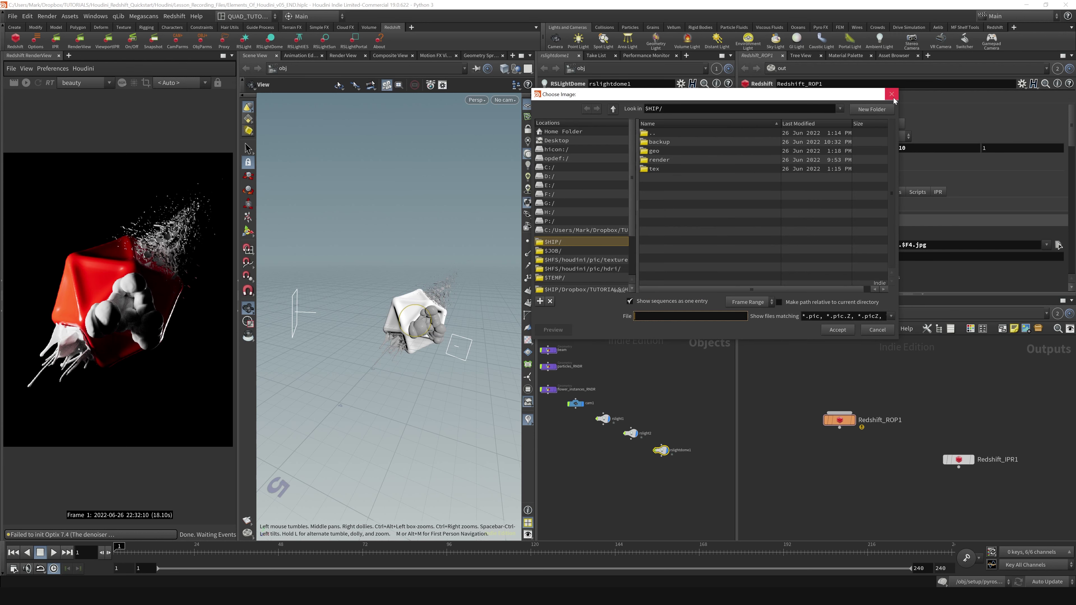
pyautogui.press('Escape')
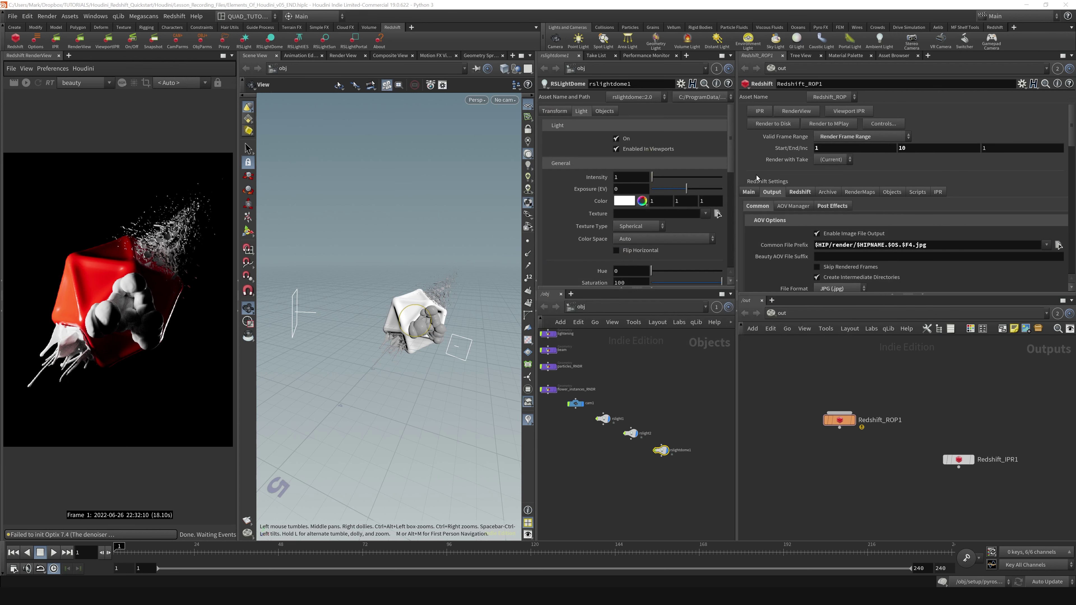
pyautogui.click(717, 214)
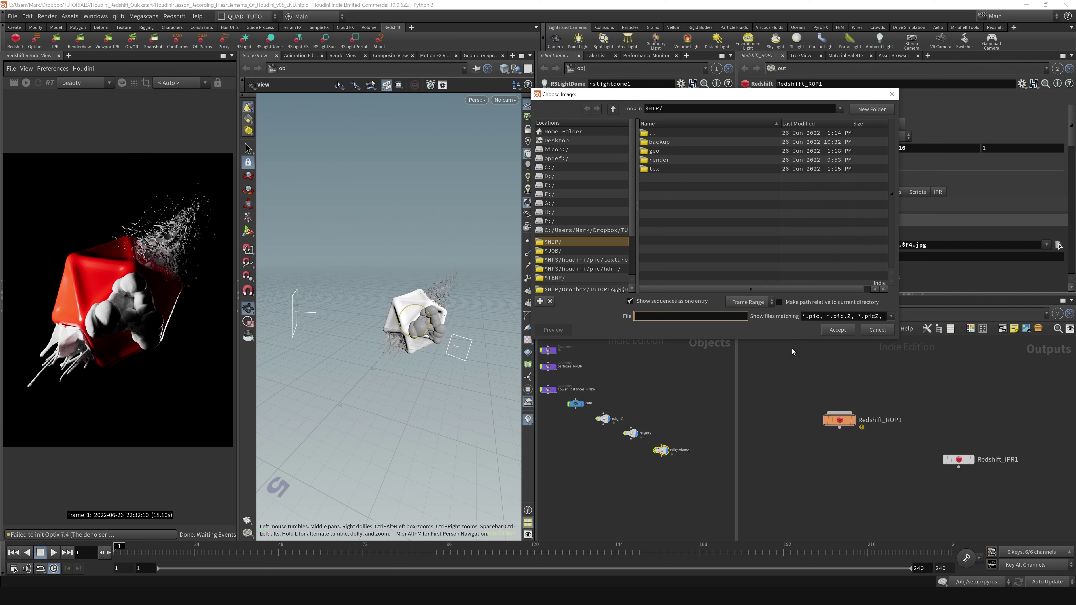
pyautogui.click(891, 96)
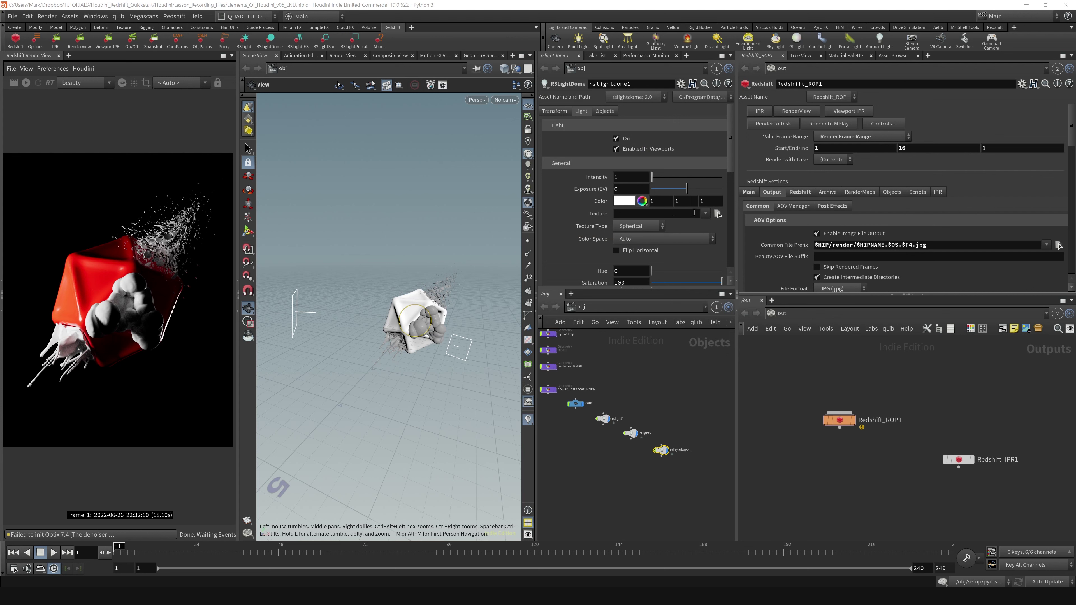
pyautogui.click(705, 213)
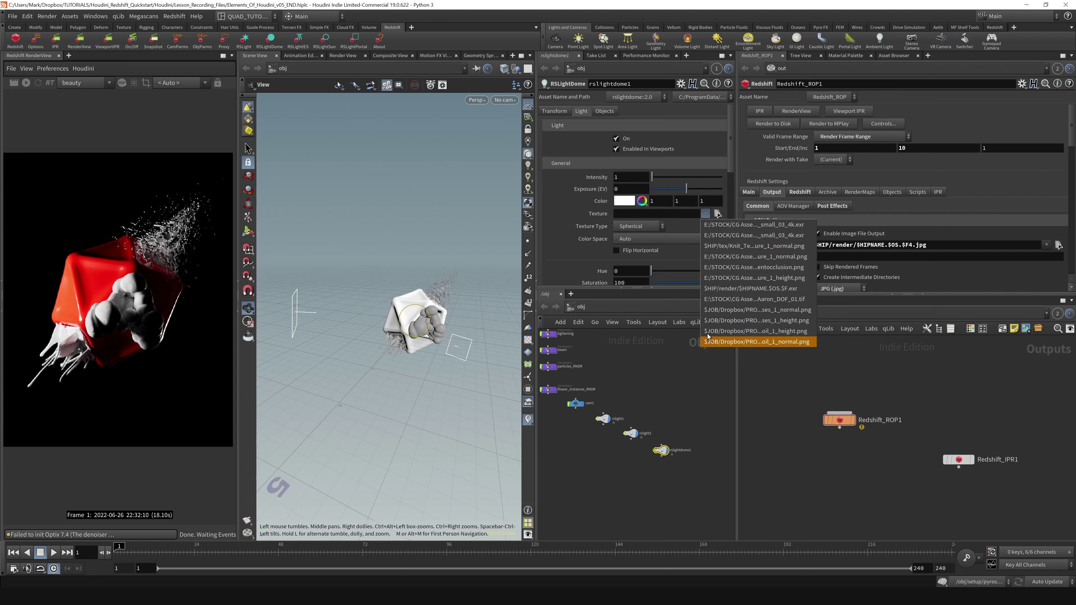
pyautogui.click(703, 215)
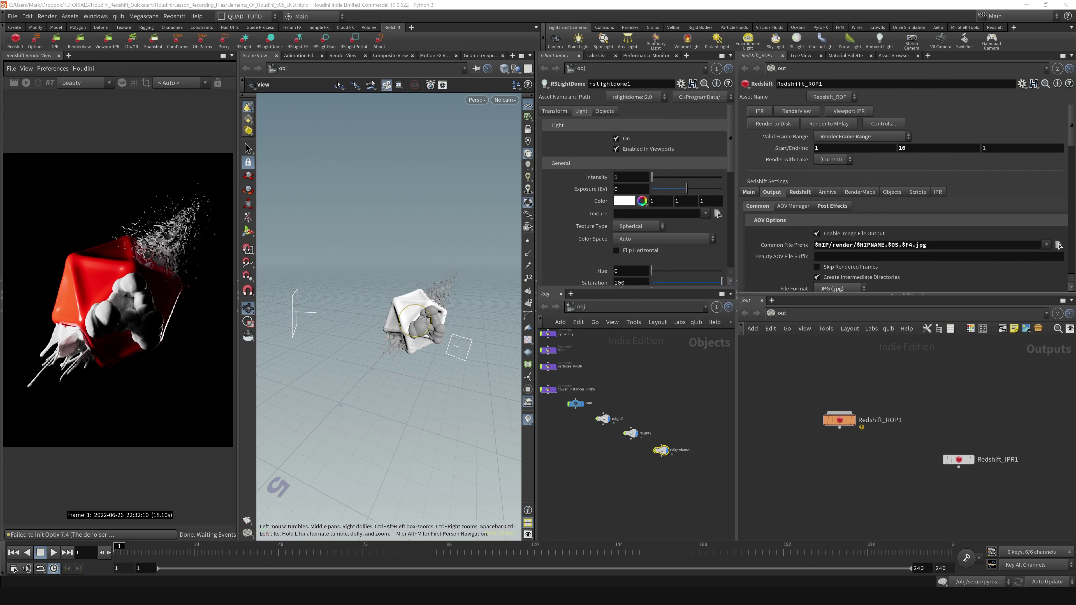
# - Drag studio_small_03_4k.exr from the Polyhaven folder onto the dome light's Texture field
pyautogui.hotkey('alt', 'Tab')
pyautogui.moveTo(378, 195); pyautogui.dragTo(324, 183)
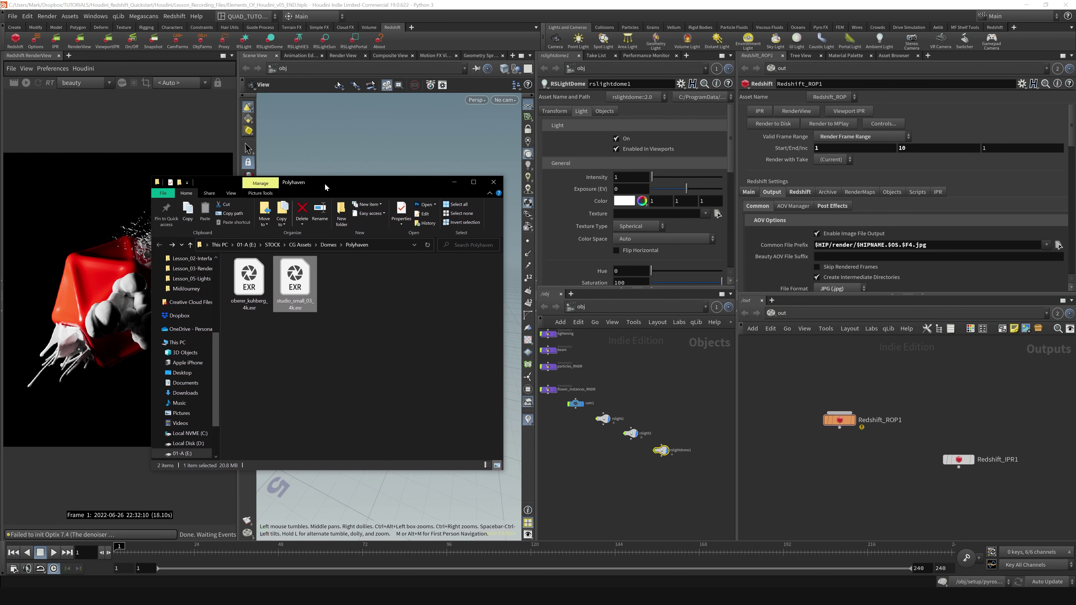
pyautogui.click(368, 298)
pyautogui.click(298, 308)
pyautogui.moveTo(299, 287); pyautogui.dragTo(644, 213)
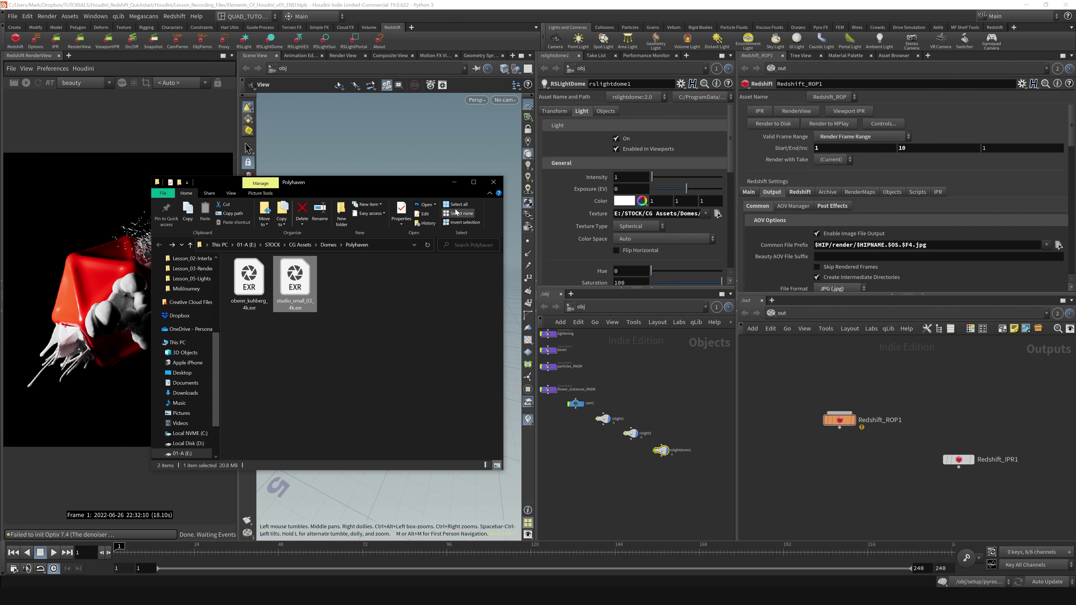
pyautogui.click(494, 183)
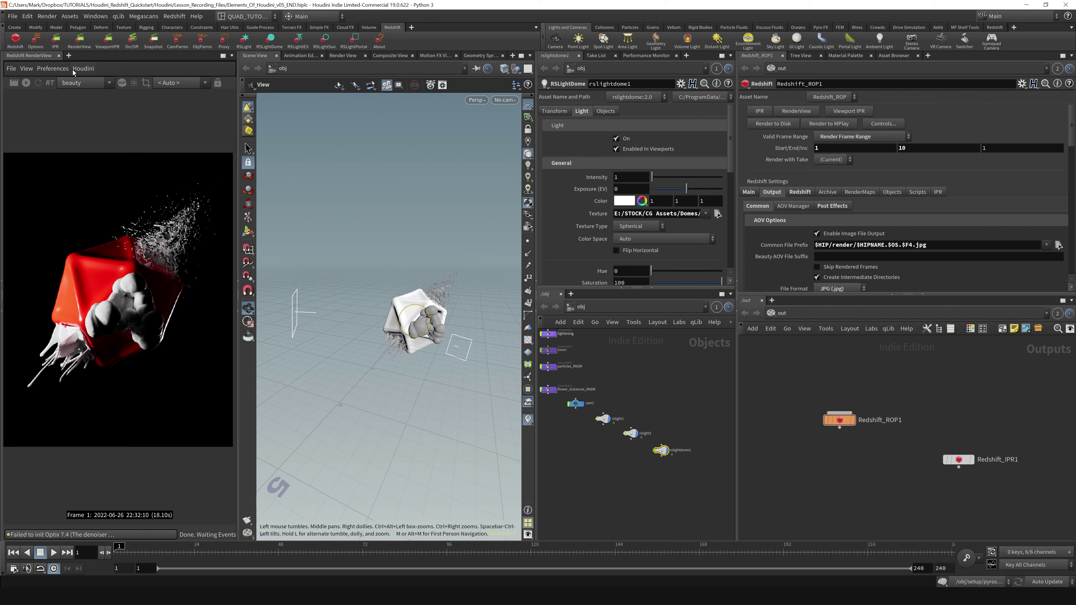
# - Restart the Redshift render, save the scene, and preview the HDRI in the viewport
pyautogui.click(26, 83)
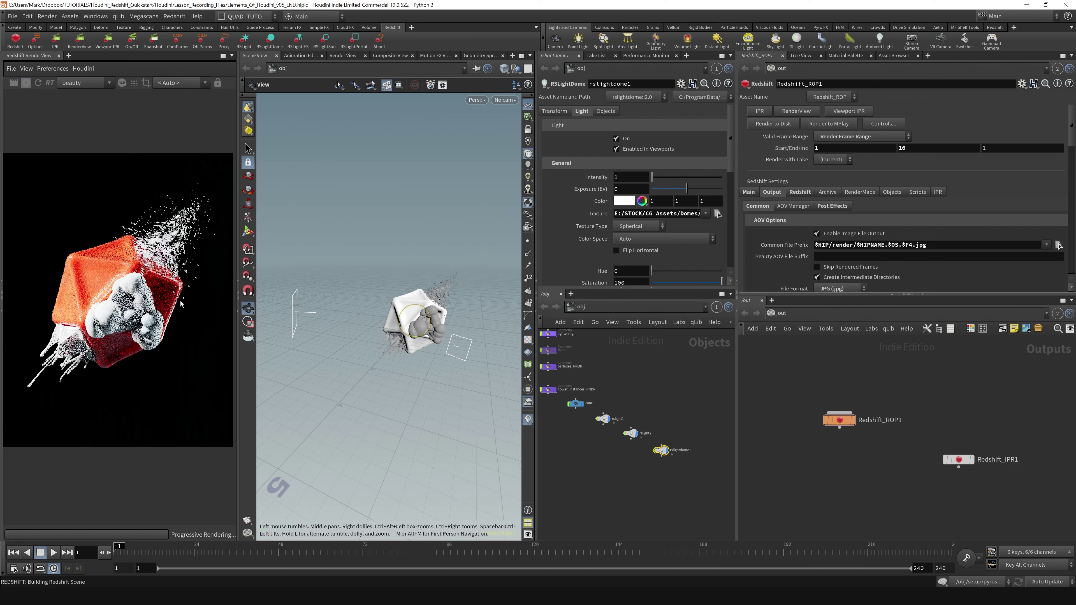
pyautogui.hotkey('ctrl', 's')
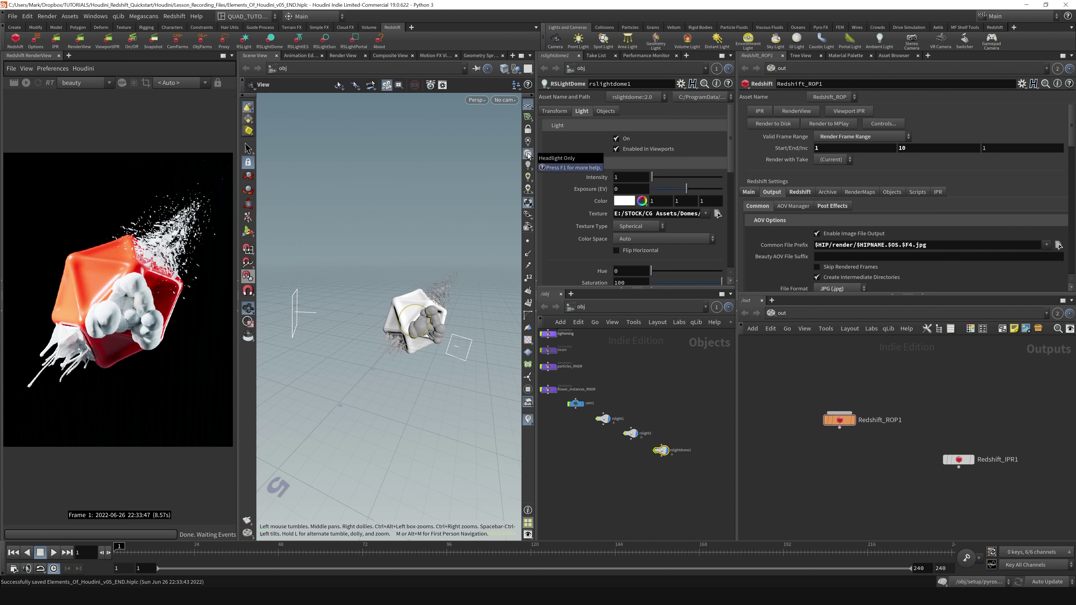
pyautogui.click(527, 165)
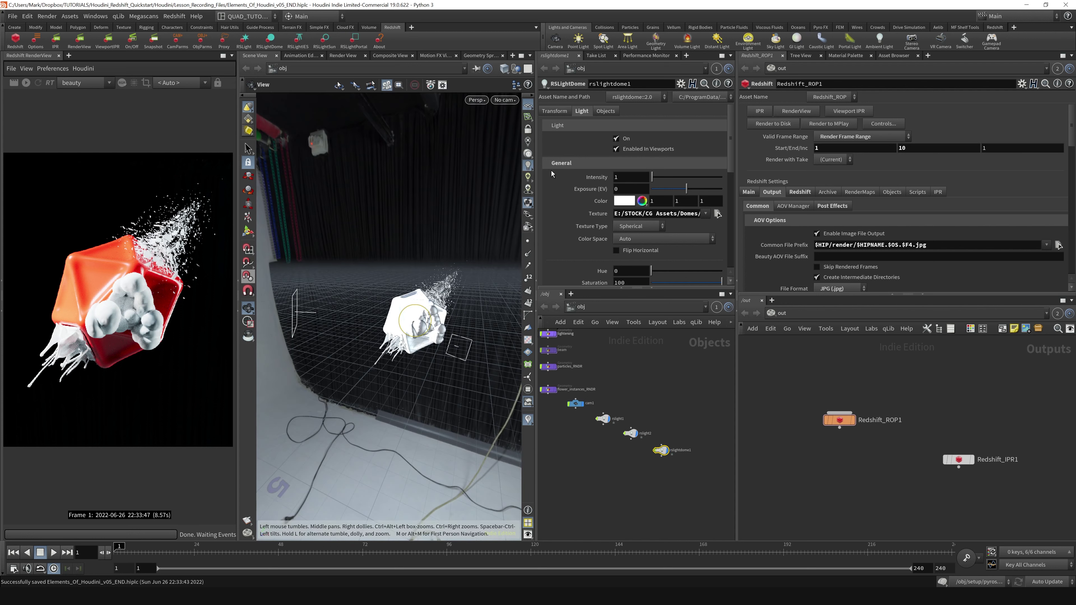
# - Orbit to view the studio HDRI backdrop, then bring up viewport Display Options with D
pyautogui.moveTo(350, 230); pyautogui.dragTo(426, 238)
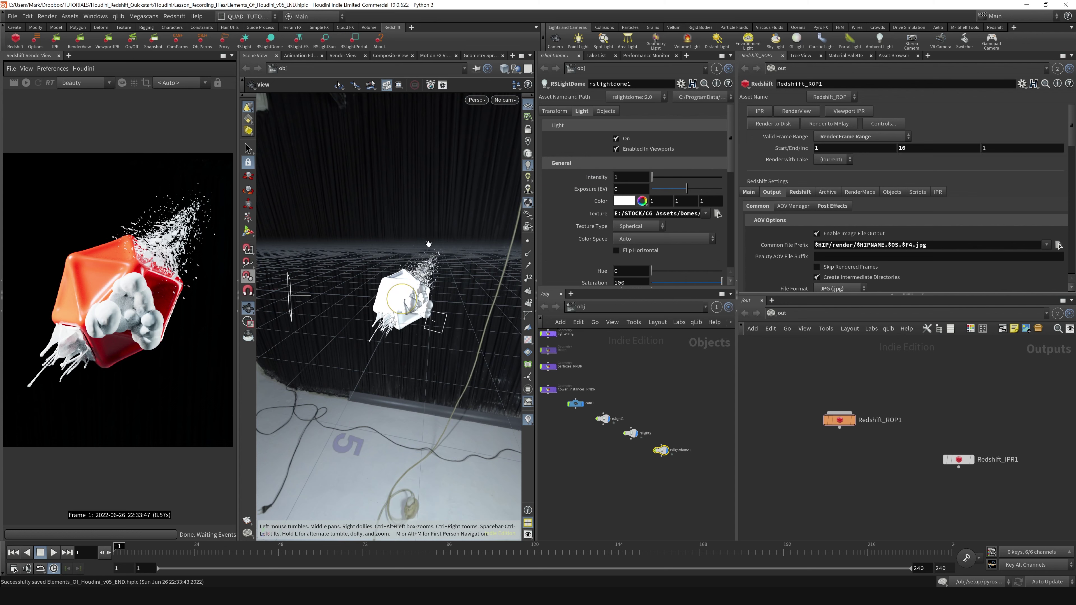
pyautogui.press('d')
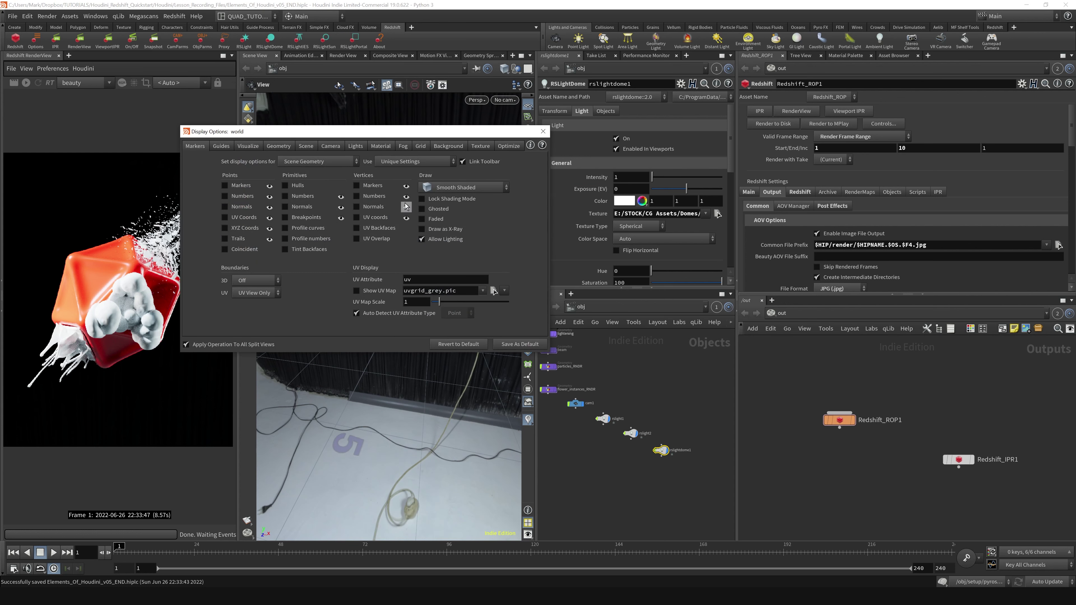
# - Turn off Display Environment Lights as Backgrounds and set the viewport Color Scheme to Dark
pyautogui.click(448, 146)
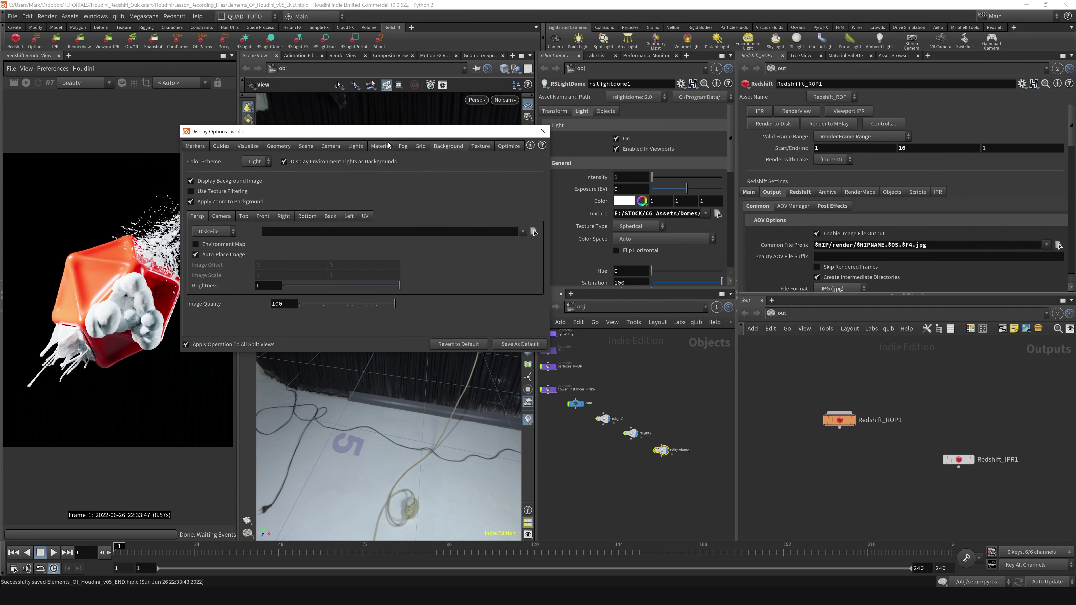
pyautogui.moveTo(305, 165)
pyautogui.click(305, 164)
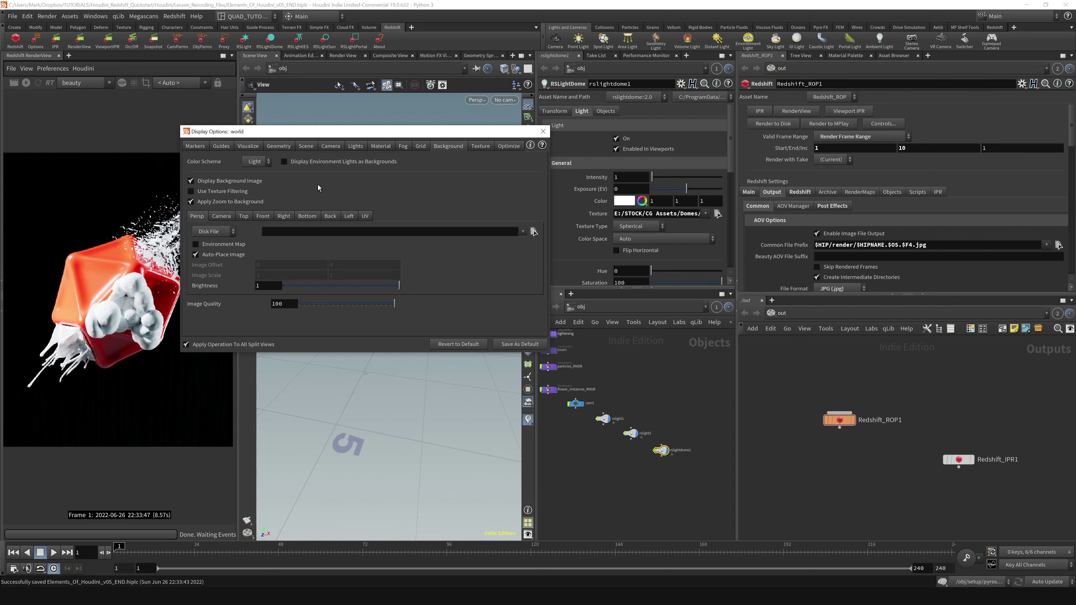
pyautogui.moveTo(326, 135); pyautogui.dragTo(553, 143)
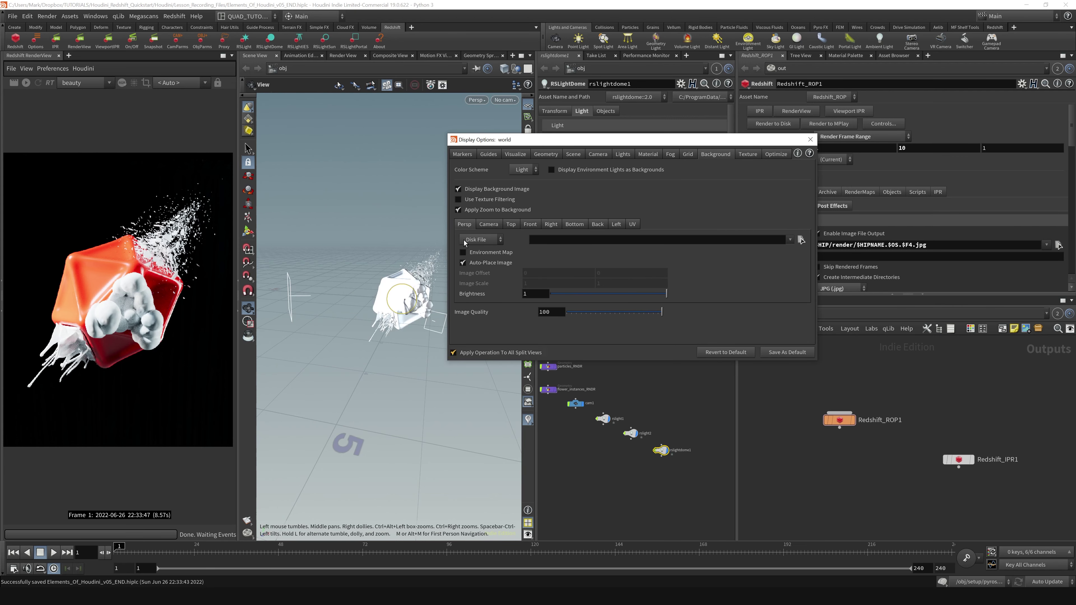
pyautogui.click(523, 173)
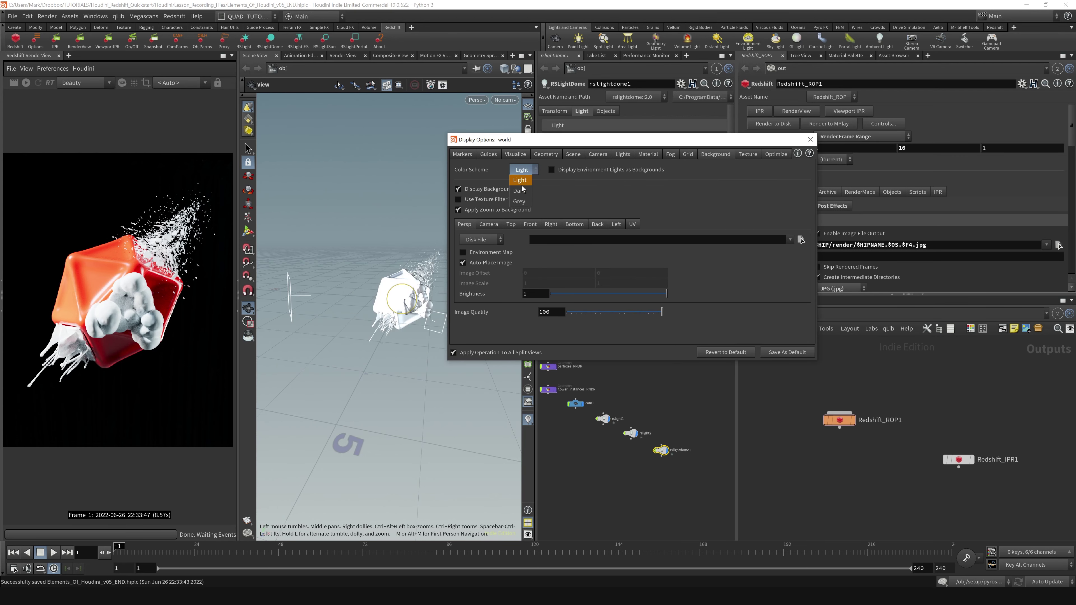
pyautogui.click(521, 163)
pyautogui.click(804, 143)
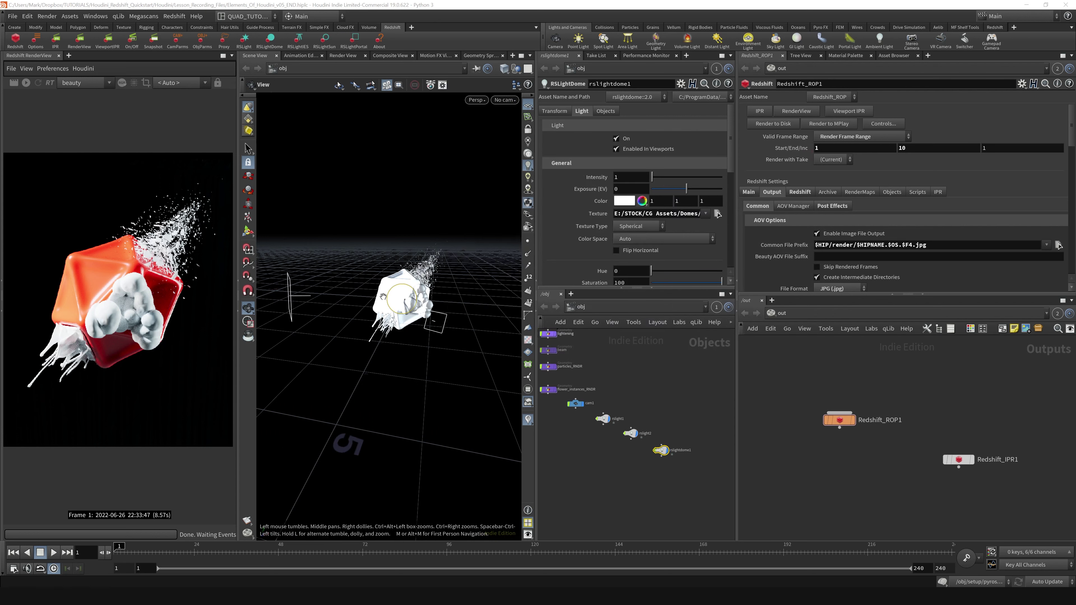
pyautogui.moveTo(457, 271); pyautogui.dragTo(407, 332)
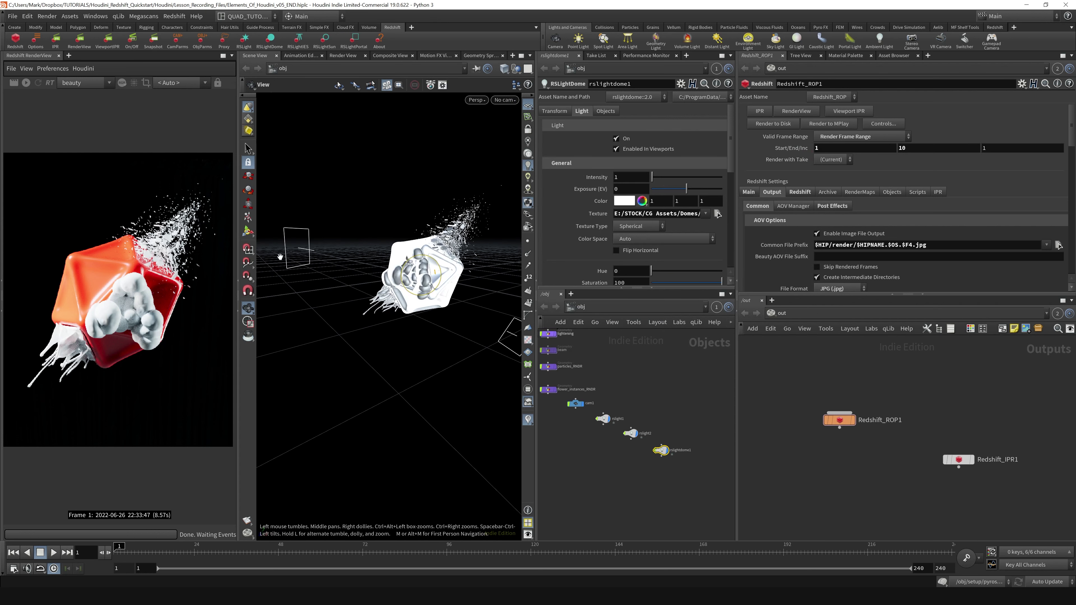
# - Uncheck the dome light's Environment Background option and widen the Redshift RenderView pane
pyautogui.moveTo(408, 348); pyautogui.dragTo(466, 345)
pyautogui.moveTo(635, 292); pyautogui.dragTo(671, 318)
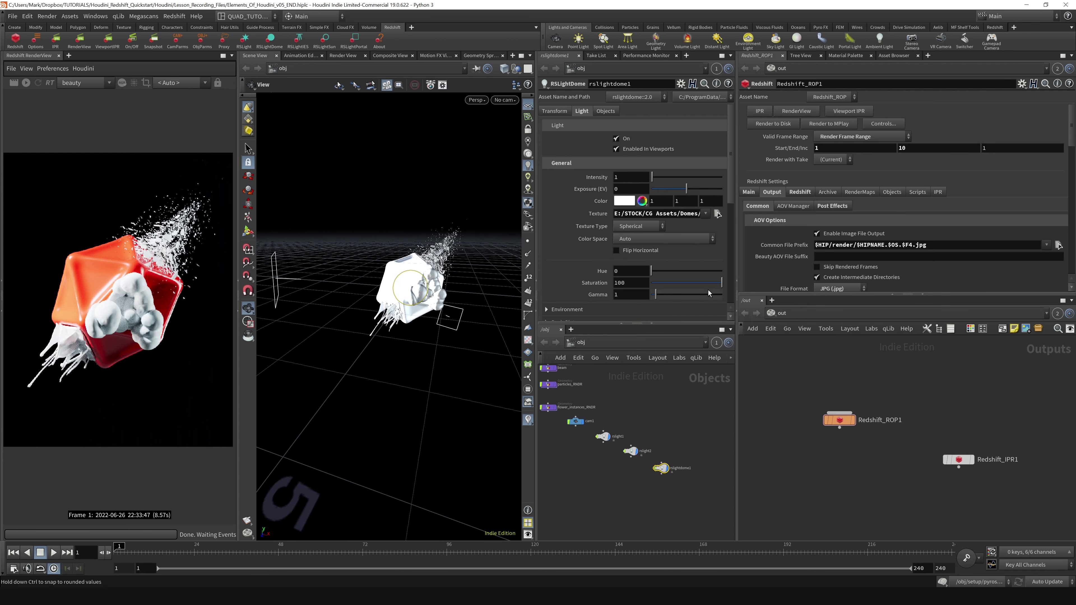
pyautogui.moveTo(731, 171); pyautogui.dragTo(737, 224)
pyautogui.scroll(3, 635, 221)
pyautogui.click(566, 240)
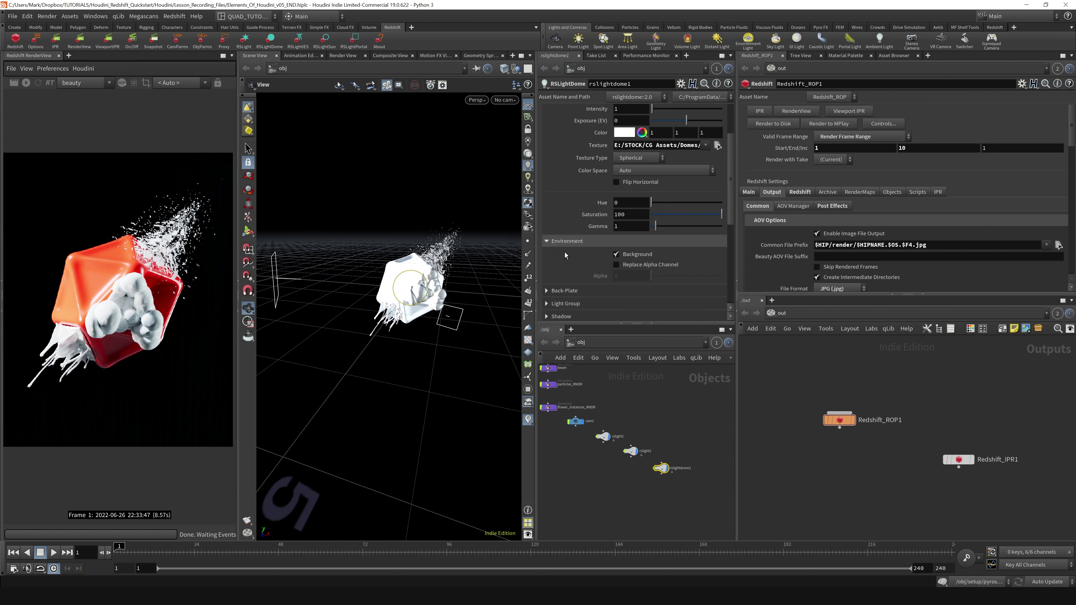
pyautogui.click(633, 255)
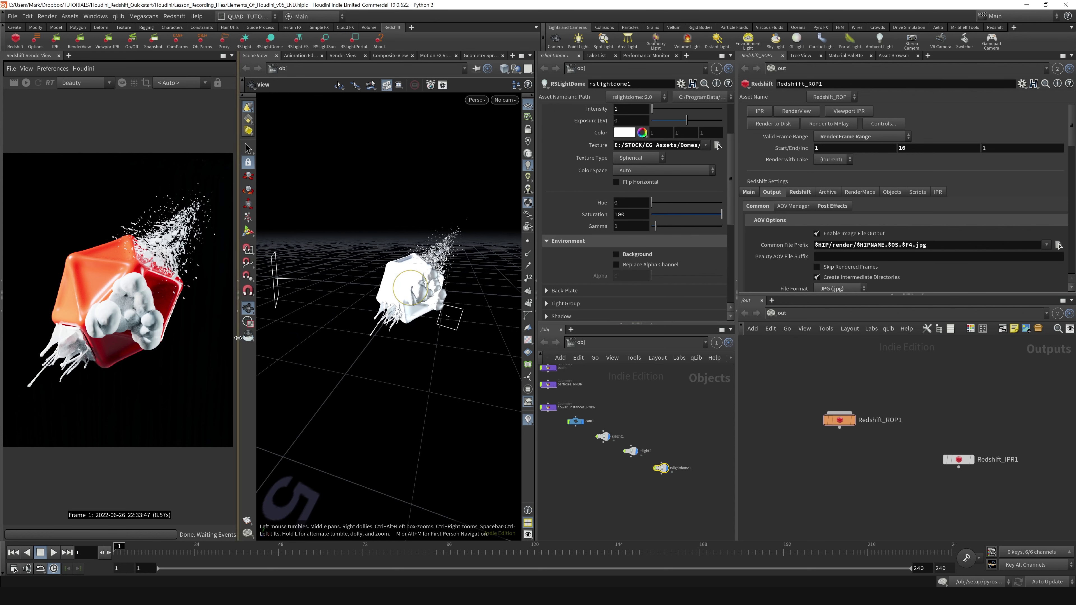
pyautogui.moveTo(237, 339); pyautogui.dragTo(277, 339)
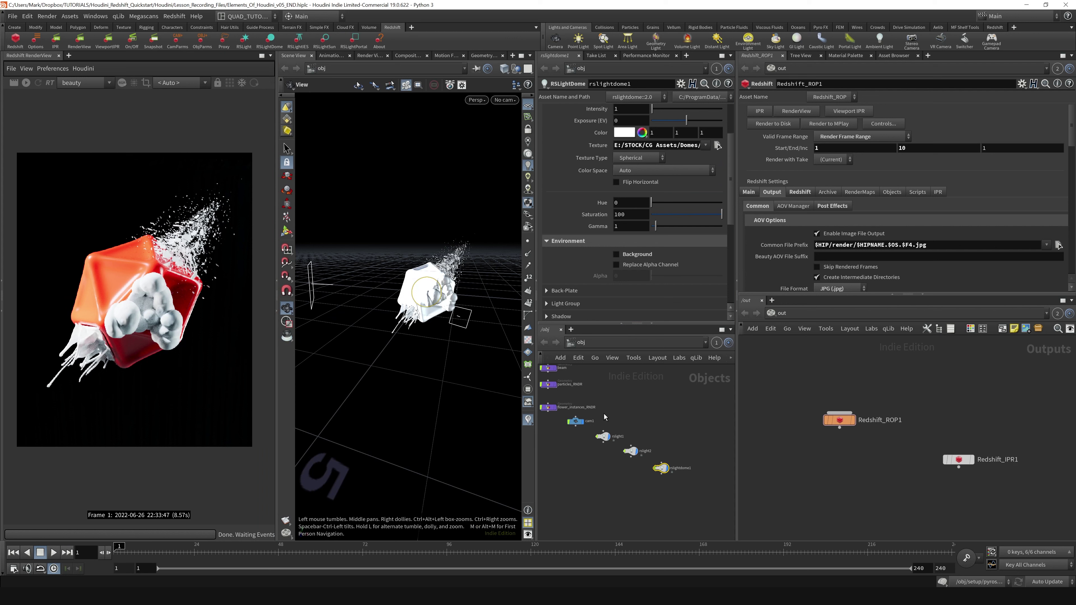
pyautogui.click(602, 436)
# - Select rslight2, save the scene, and review its Light tab and Contribution settings unchanged
pyautogui.click(631, 451)
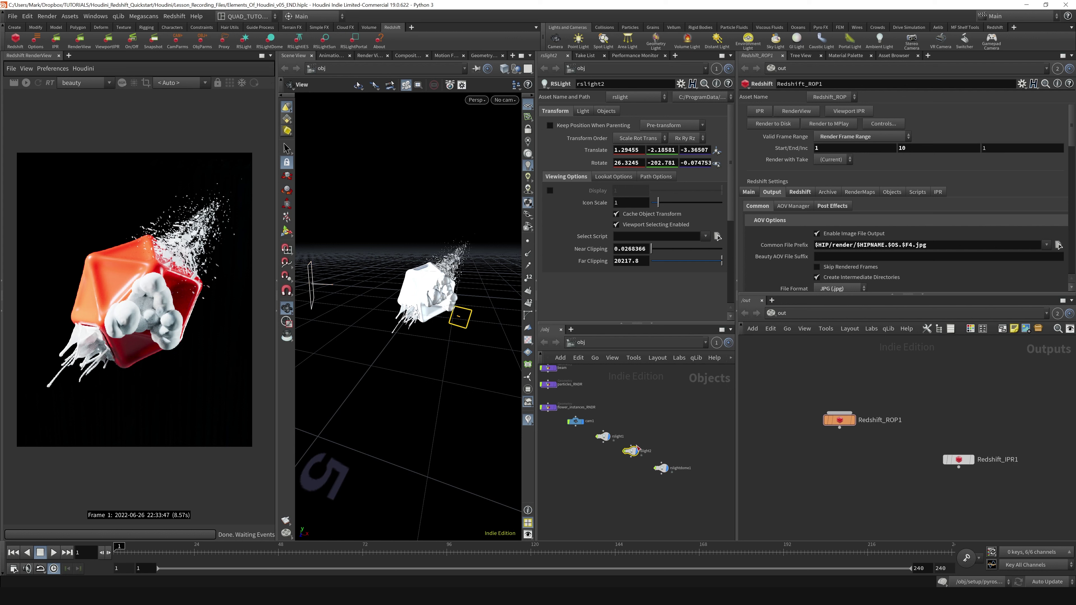
pyautogui.hotkey('ctrl', 's')
pyautogui.click(582, 110)
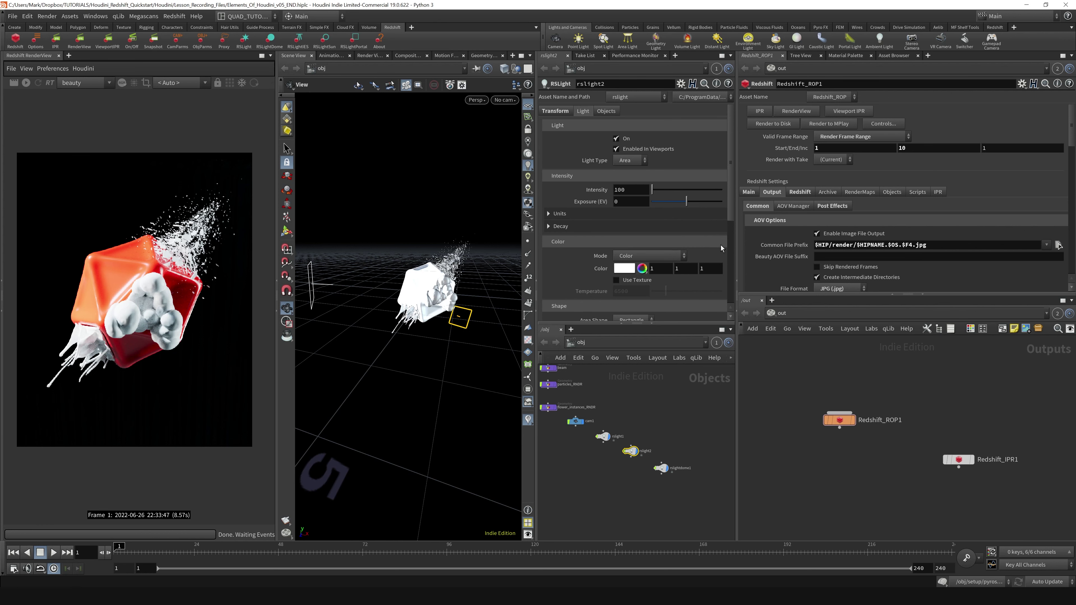
pyautogui.moveTo(737, 248); pyautogui.dragTo(833, 249)
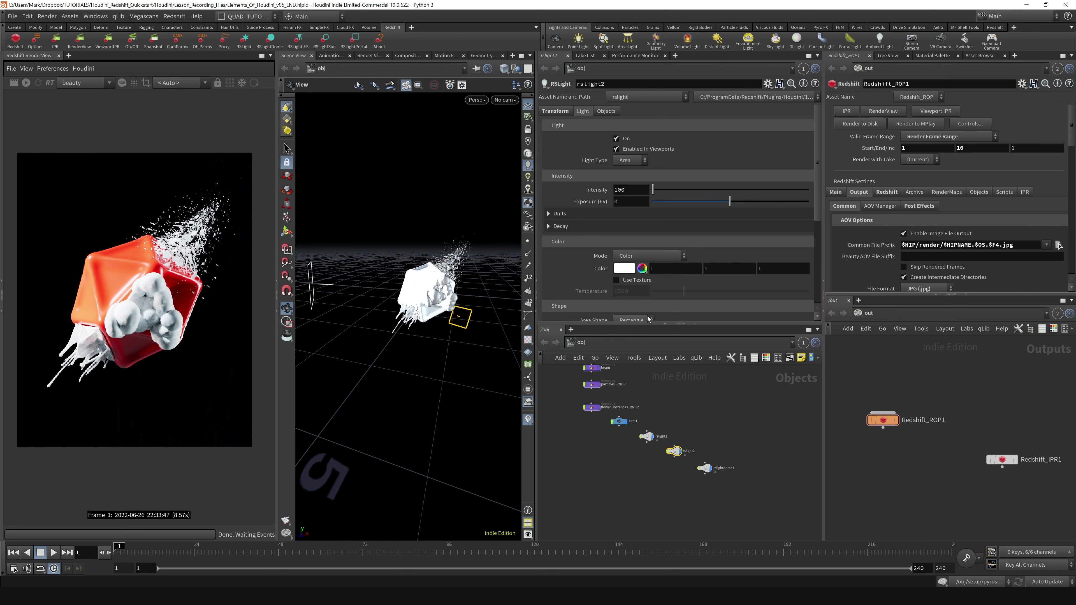
pyautogui.moveTo(677, 325); pyautogui.dragTo(678, 353)
pyautogui.scroll(-3, 574, 295)
pyautogui.scroll(-3, 574, 296)
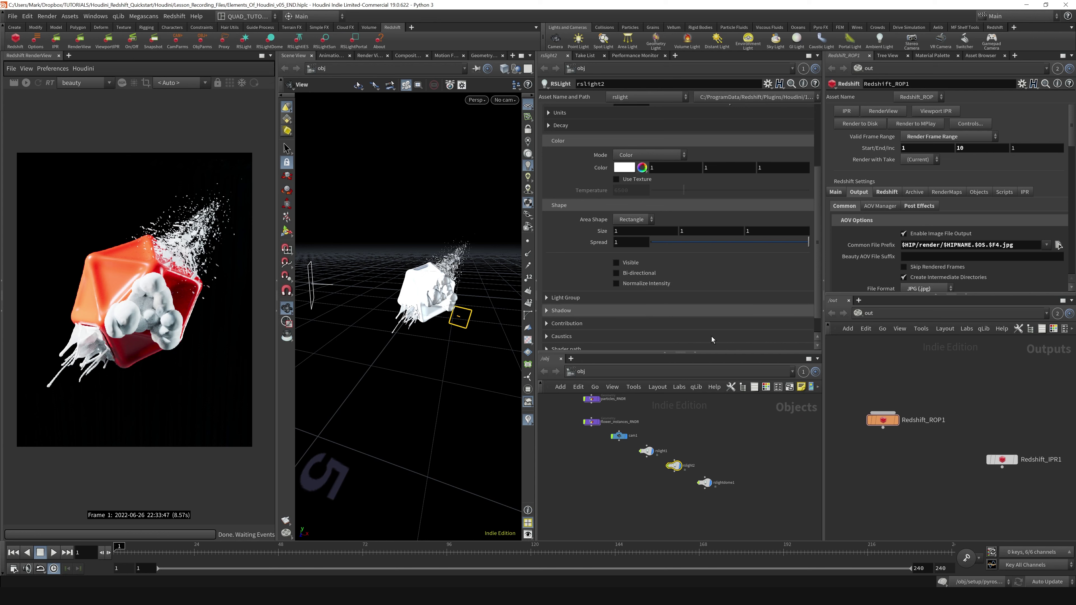
pyautogui.scroll(-1, 562, 248)
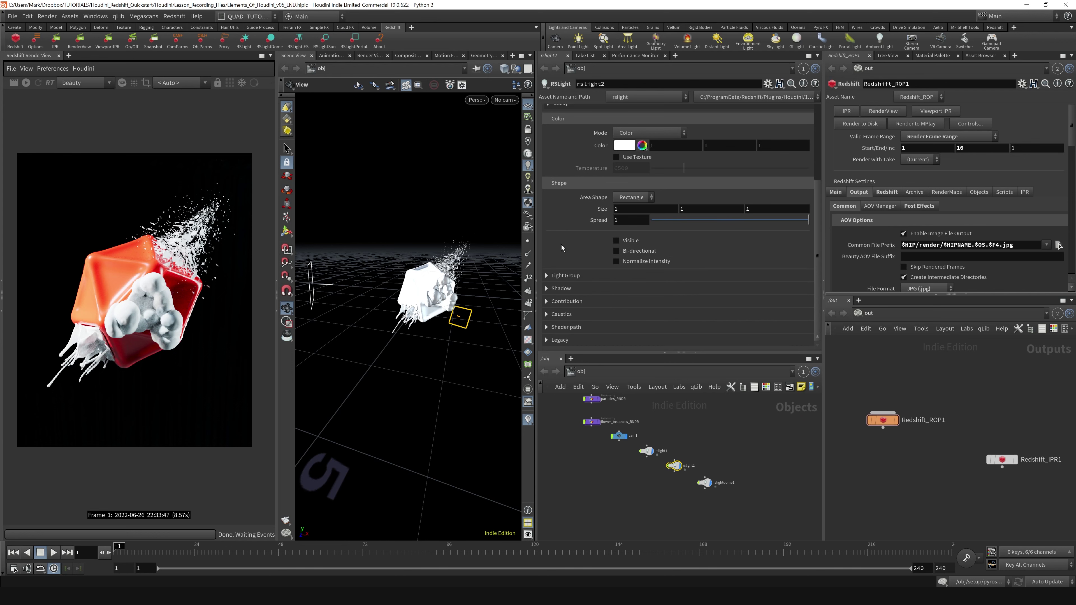
pyautogui.click(568, 301)
pyautogui.click(568, 301)
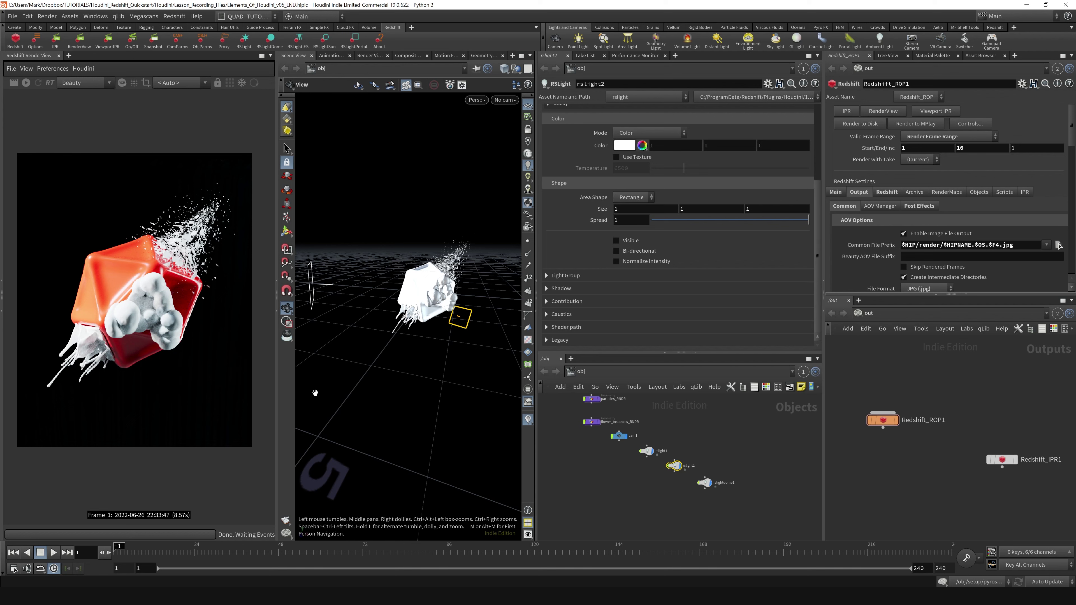
pyautogui.click(704, 483)
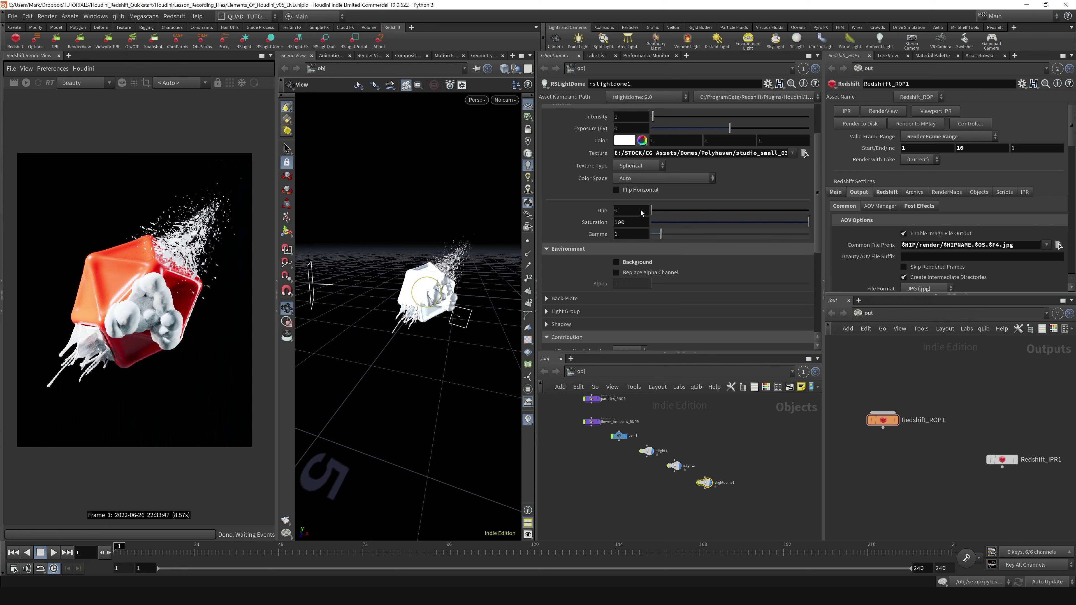
# - Lower the dome light intensity from .1 to .01, then toggle Light On to compare
pyautogui.scroll(3, 591, 268)
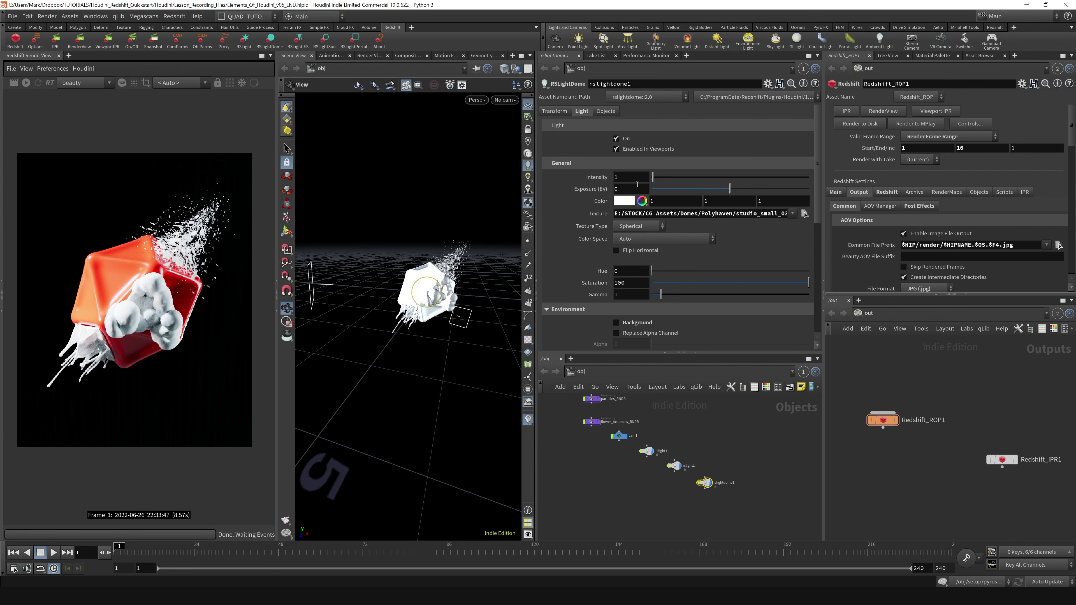
pyautogui.write('.1')
pyautogui.press('Return')
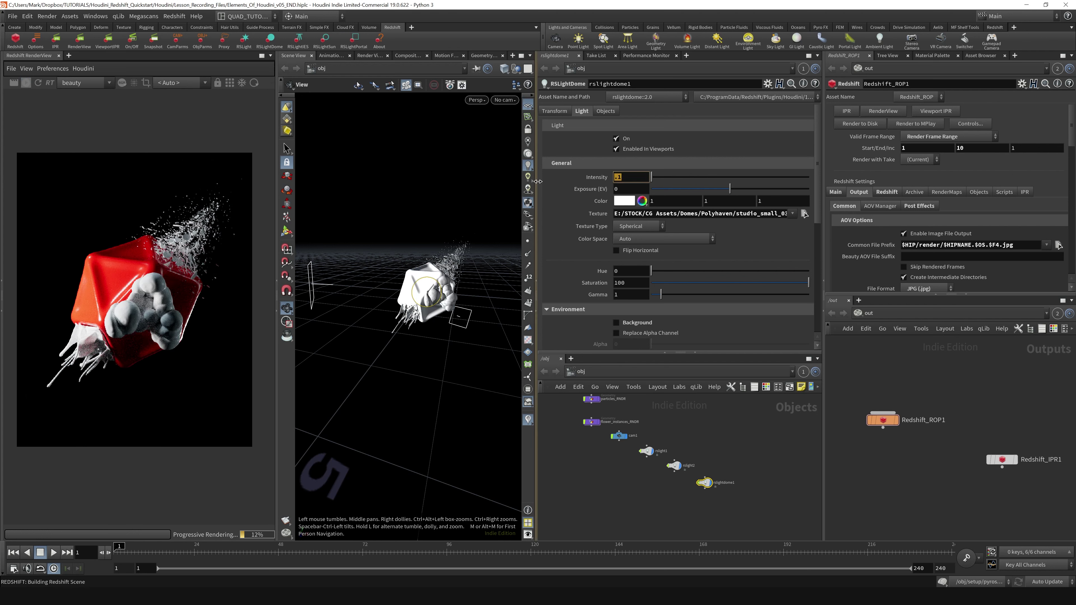
pyautogui.doubleClick(633, 179)
pyautogui.write('.01')
pyautogui.press('Return')
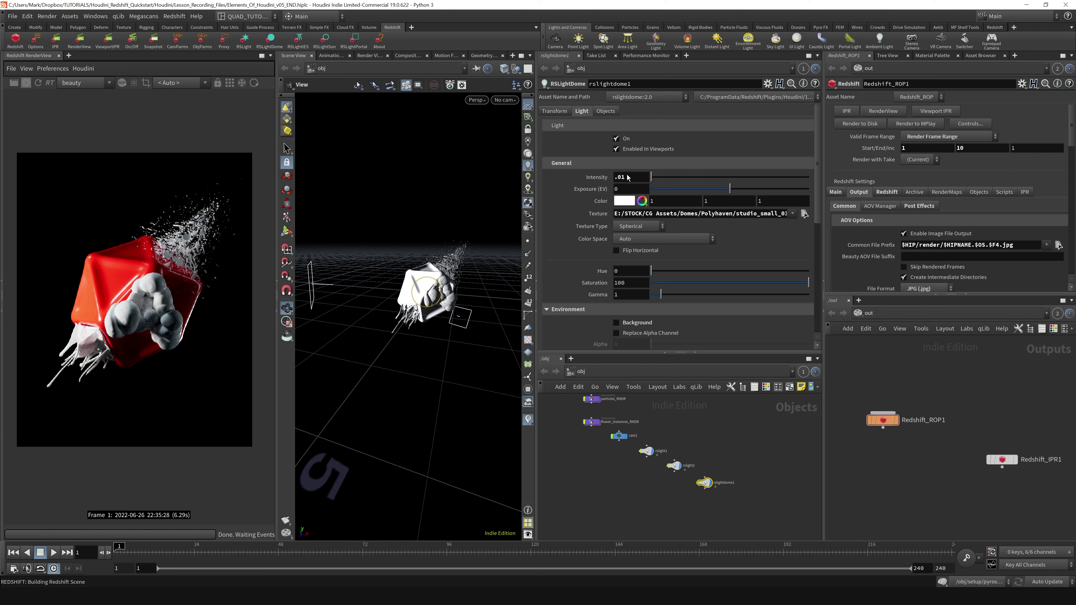
pyautogui.click(625, 140)
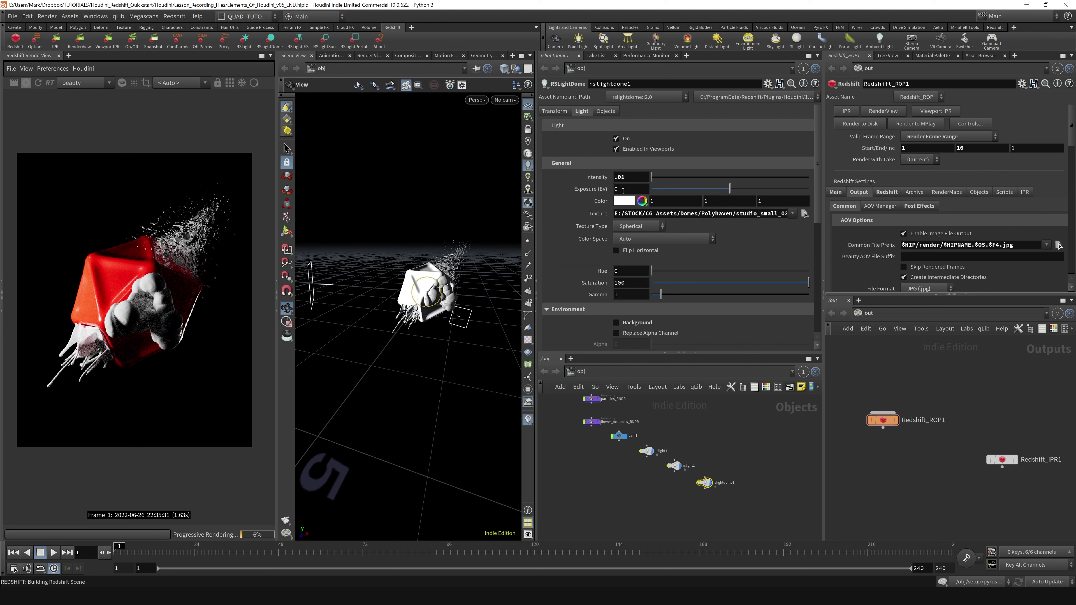
pyautogui.click(624, 142)
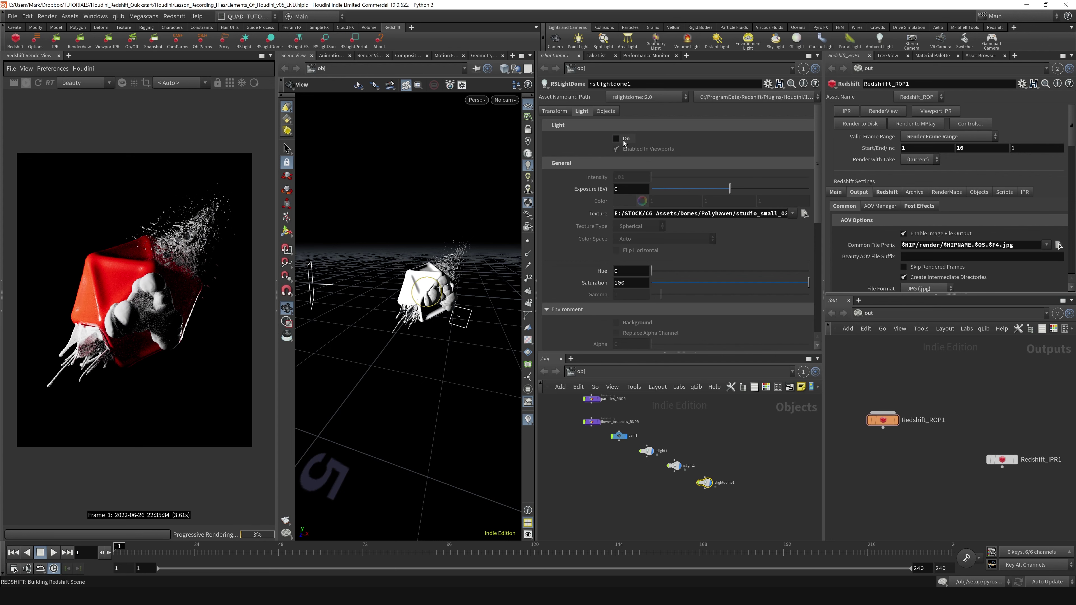